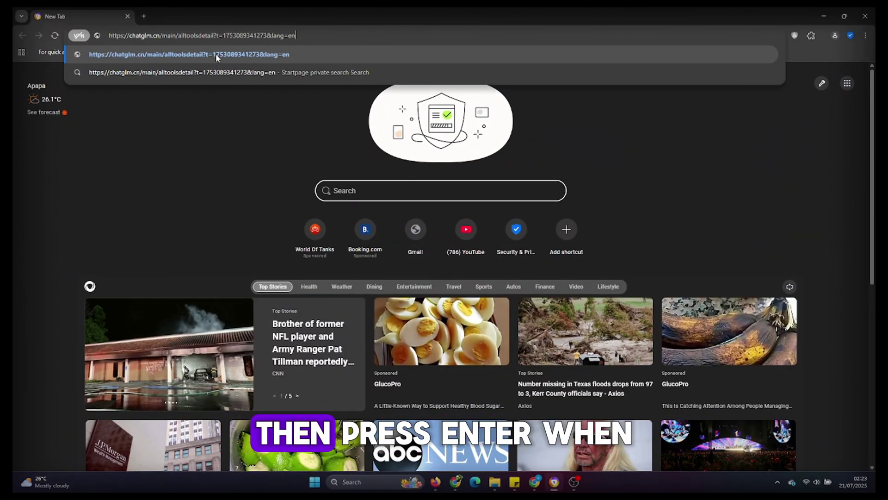
# Load the chatglm.cn page and translate it into English.
pyautogui.press('Return')
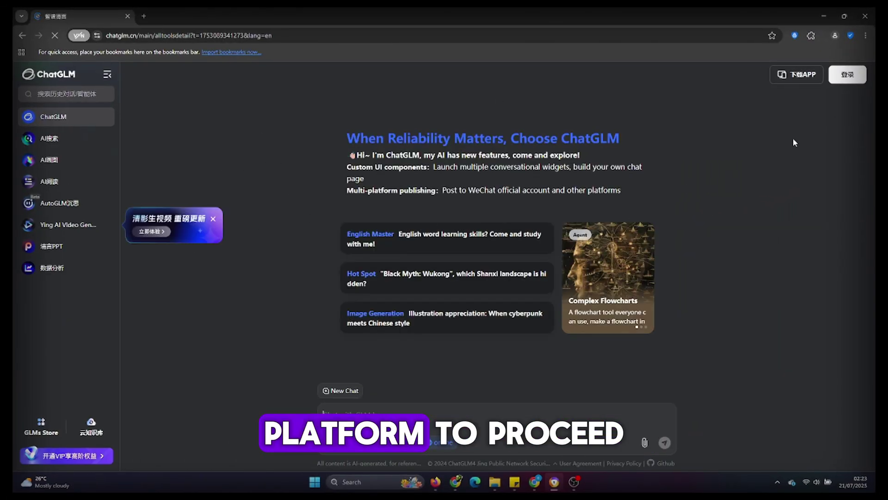
pyautogui.click(865, 36)
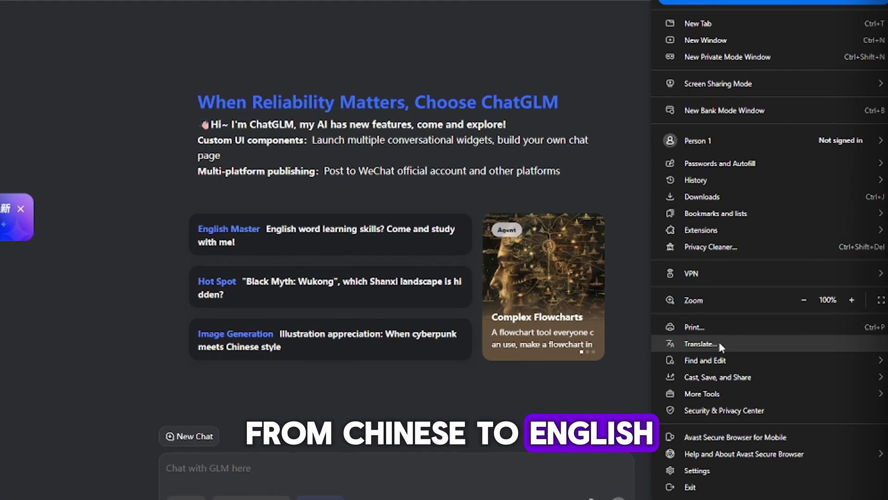
pyautogui.click(718, 344)
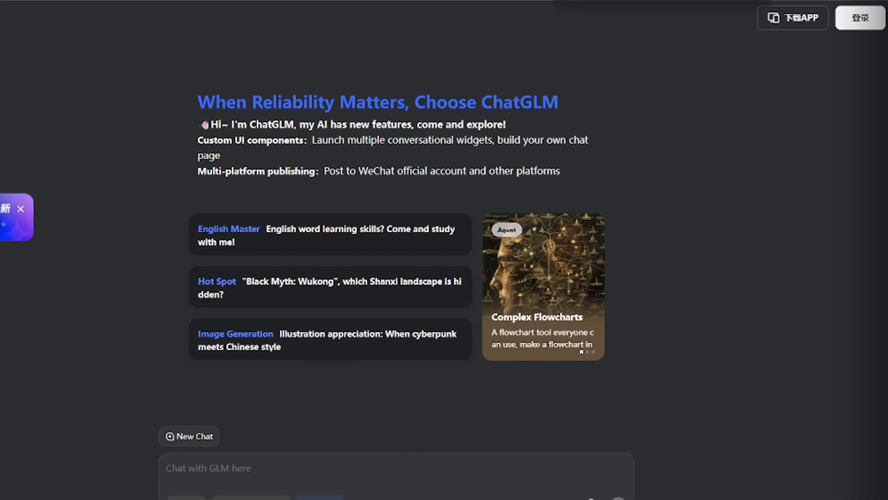
pyautogui.click(725, 57)
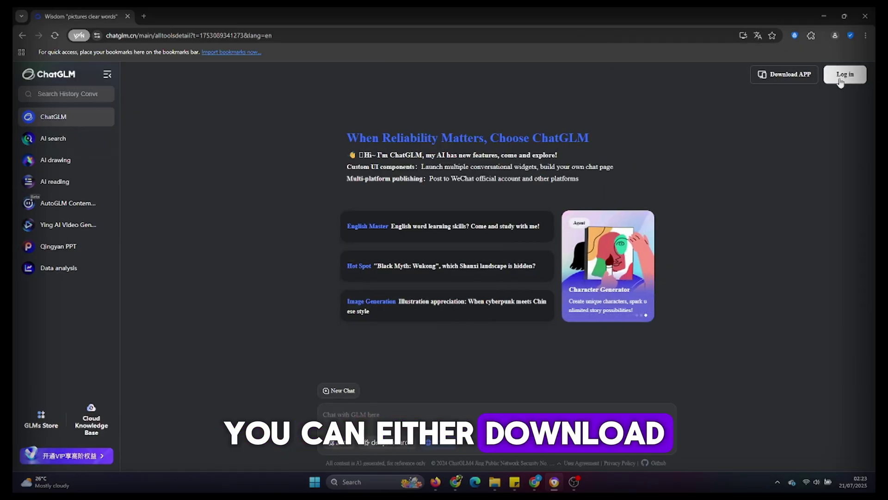
# Bring up ChatGLM's sign-in form and browse Temp Number's United States numbers.
pyautogui.click(845, 74)
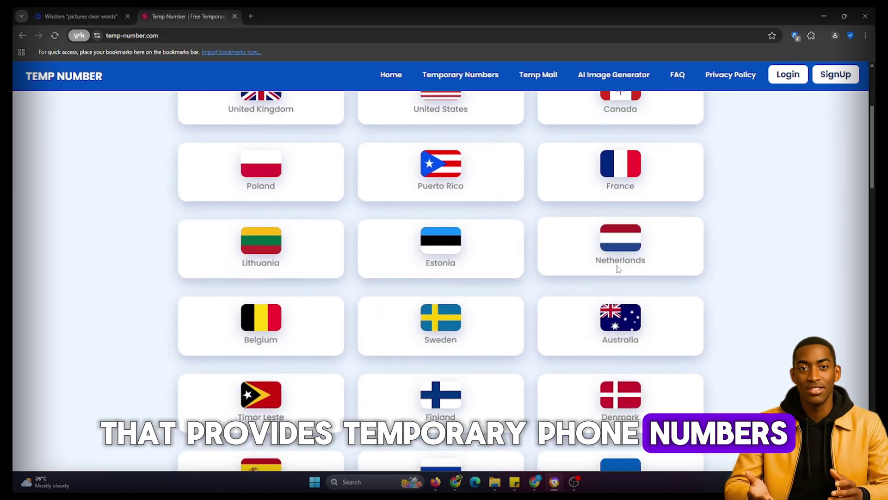
pyautogui.scroll(-5, 619, 270)
pyautogui.scroll(-4, 323, 283)
pyautogui.scroll(10, 463, 307)
pyautogui.scroll(3, 281, 286)
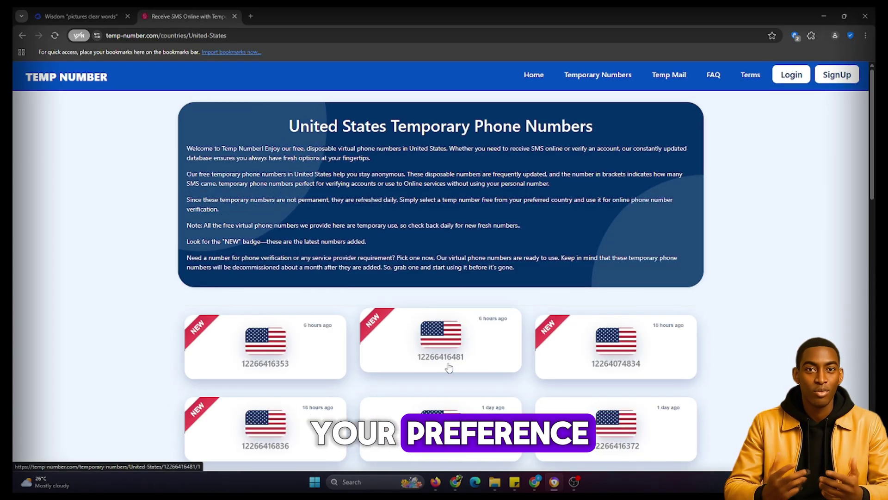
pyautogui.click(440, 345)
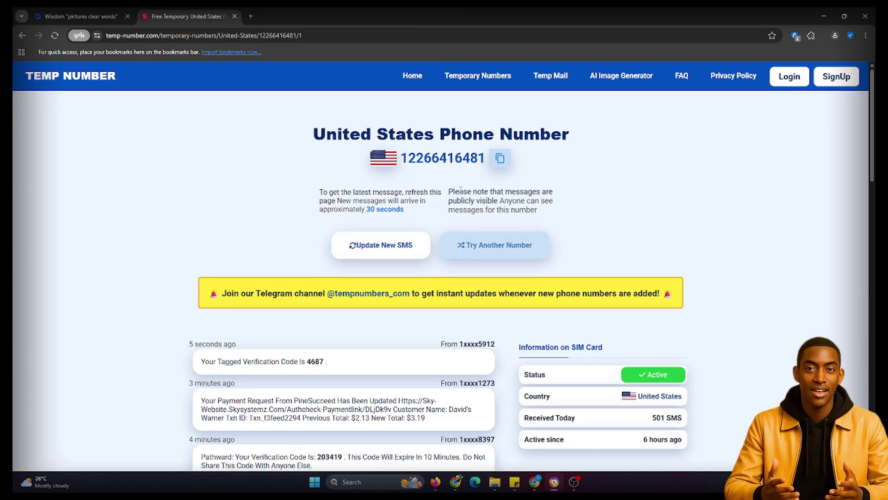
pyautogui.click(500, 158)
pyautogui.click(98, 17)
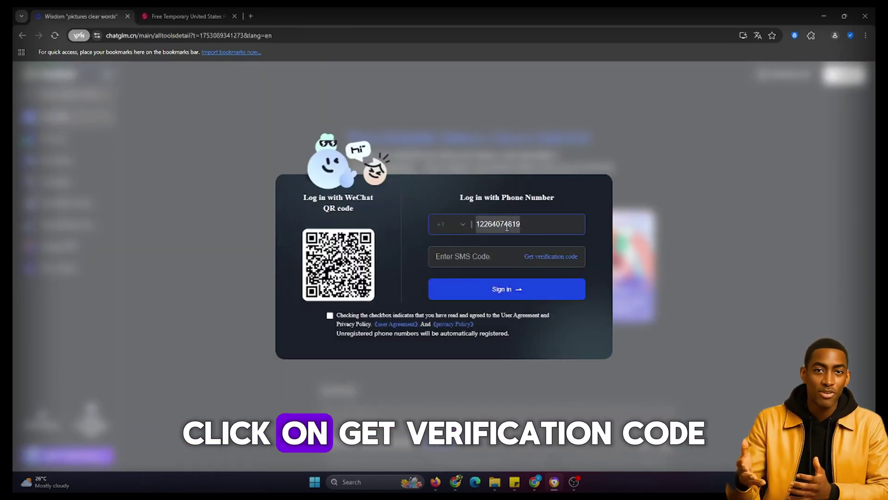
# Paste the temporary number, request an SMS code, and pass the slider captcha.
pyautogui.rightClick(509, 226)
pyautogui.click(534, 282)
pyautogui.click(551, 256)
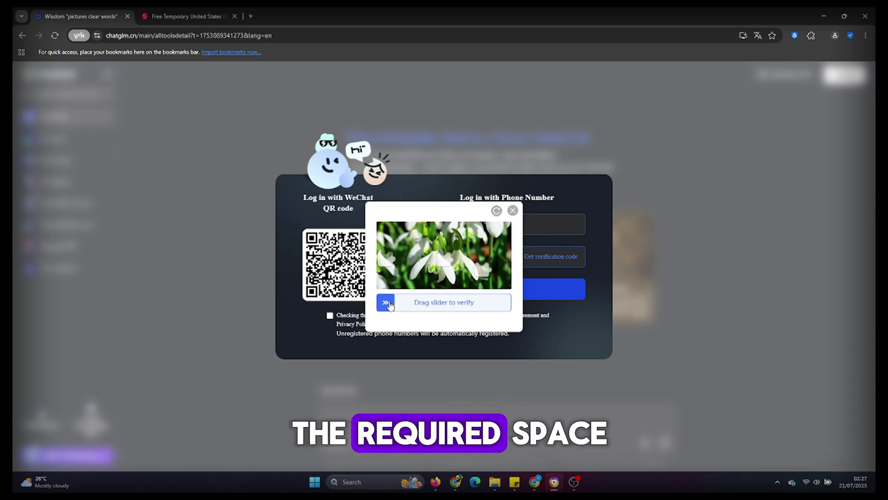
pyautogui.moveTo(402, 307); pyautogui.dragTo(433, 316)
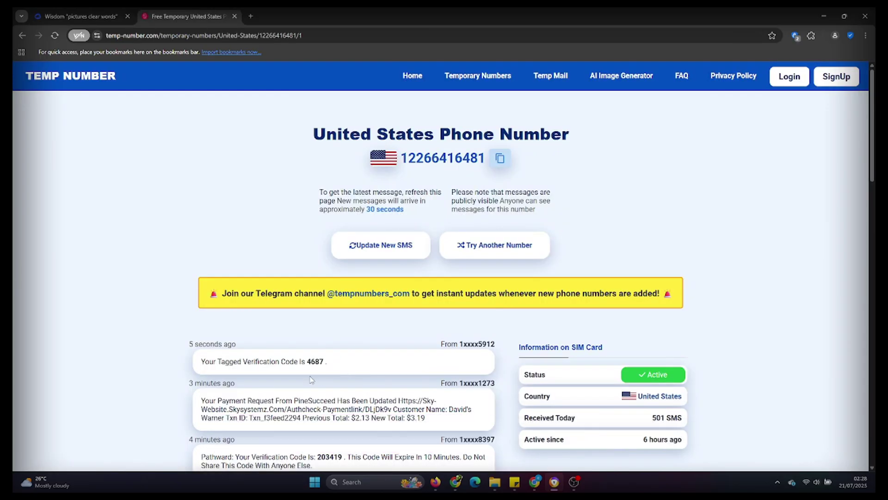
# Refresh the Temp Number inbox and copy ChatGLM's code 670906.
pyautogui.click(378, 250)
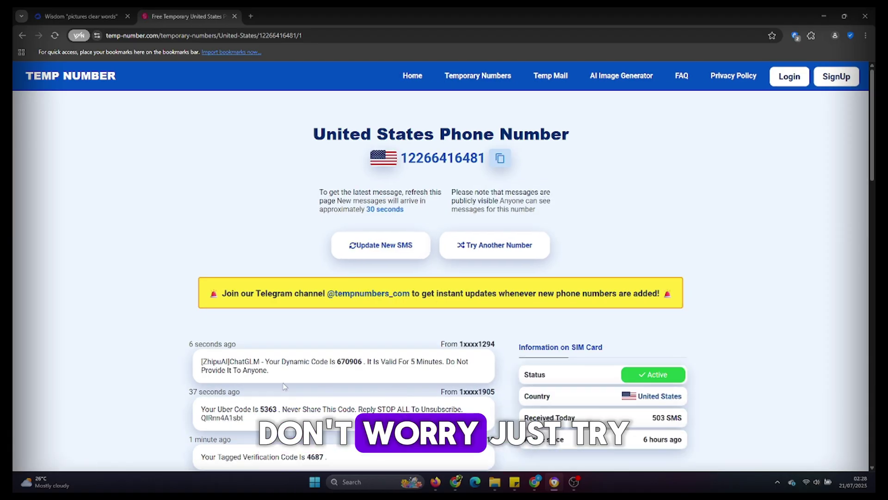
pyautogui.click(267, 368)
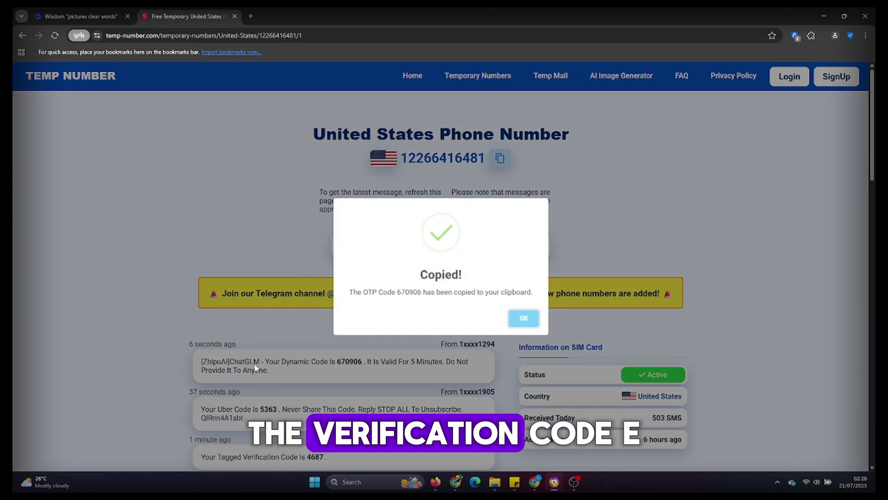
pyautogui.click(527, 321)
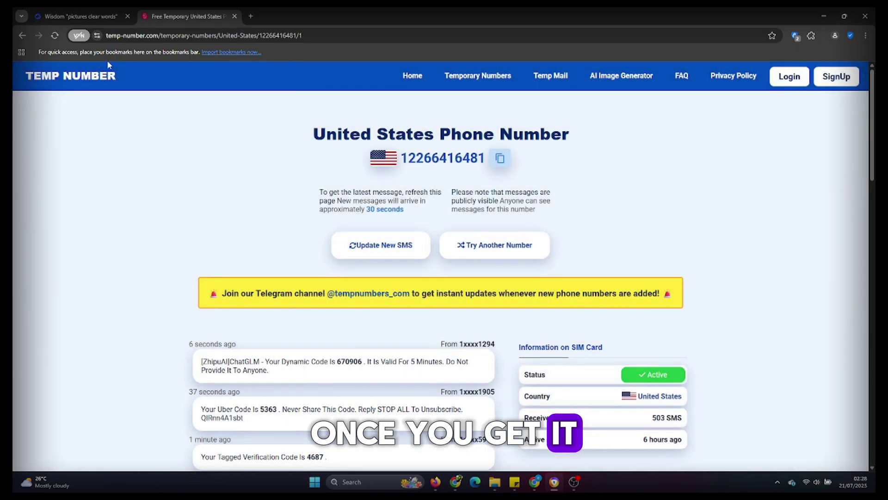
pyautogui.click(84, 17)
pyautogui.rightClick(469, 257)
pyautogui.click(490, 337)
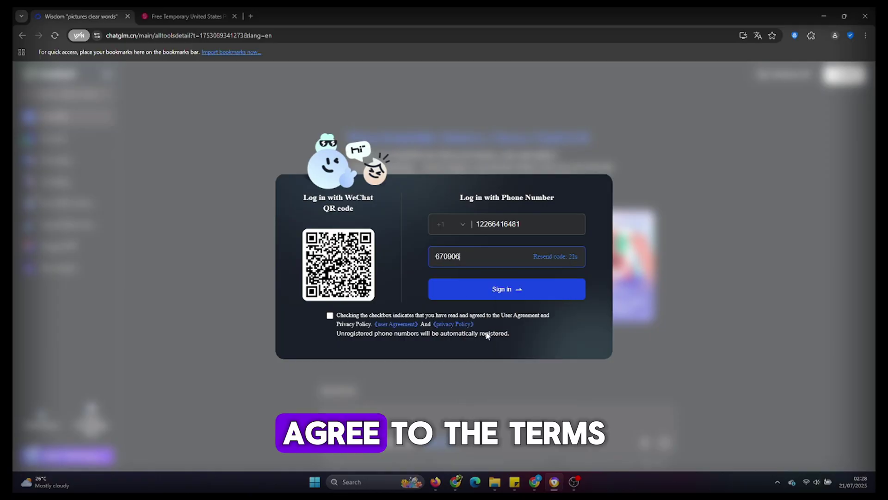
pyautogui.click(330, 315)
pyautogui.click(491, 289)
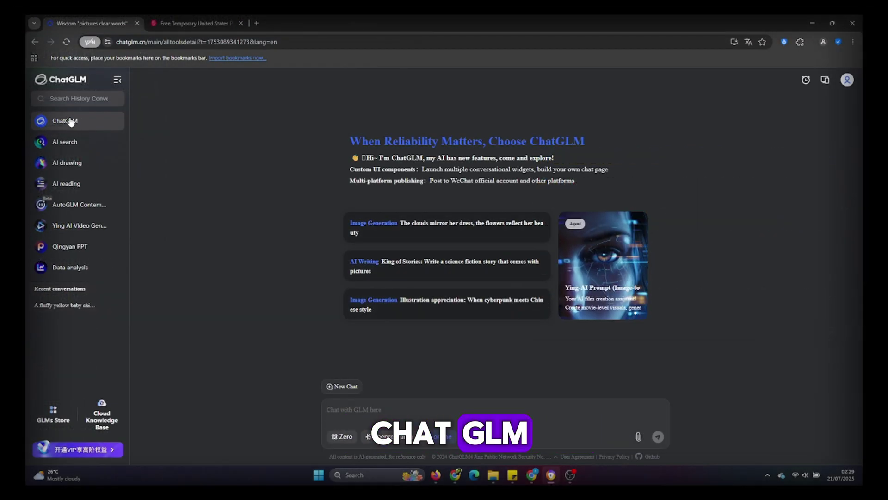
# Request five lady-and-dog image prompts with matching video prompts in a new chat, then select the reply.
pyautogui.click(71, 122)
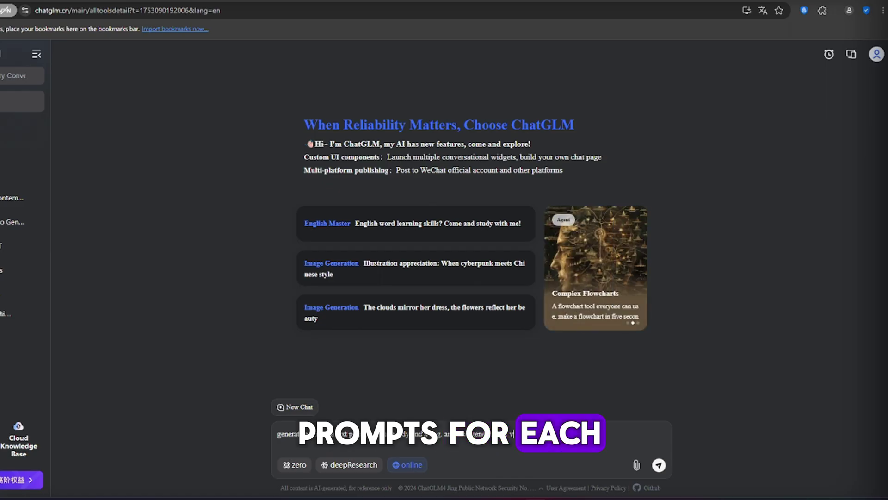
pyautogui.press('Return')
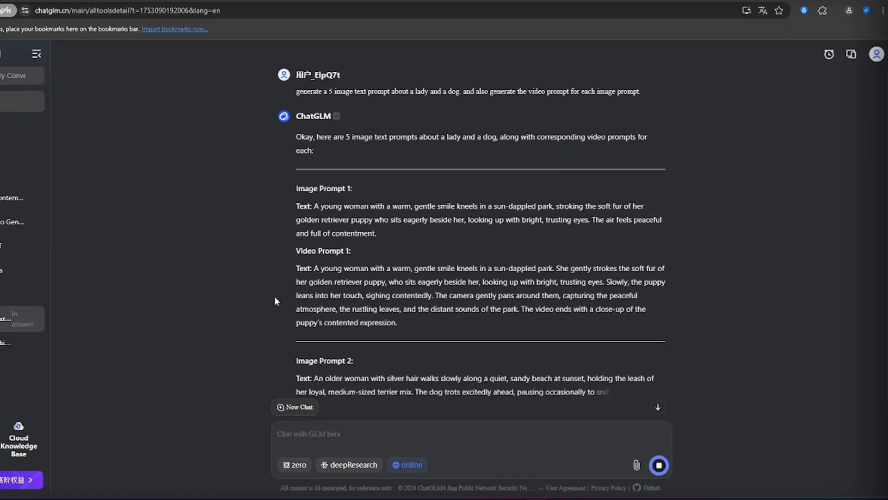
pyautogui.moveTo(302, 193); pyautogui.dragTo(358, 281)
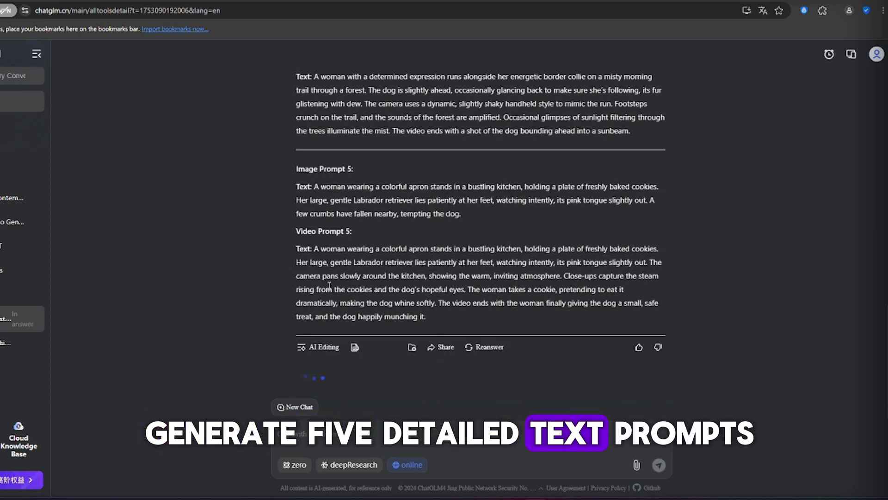
pyautogui.scroll(15, 348, 280)
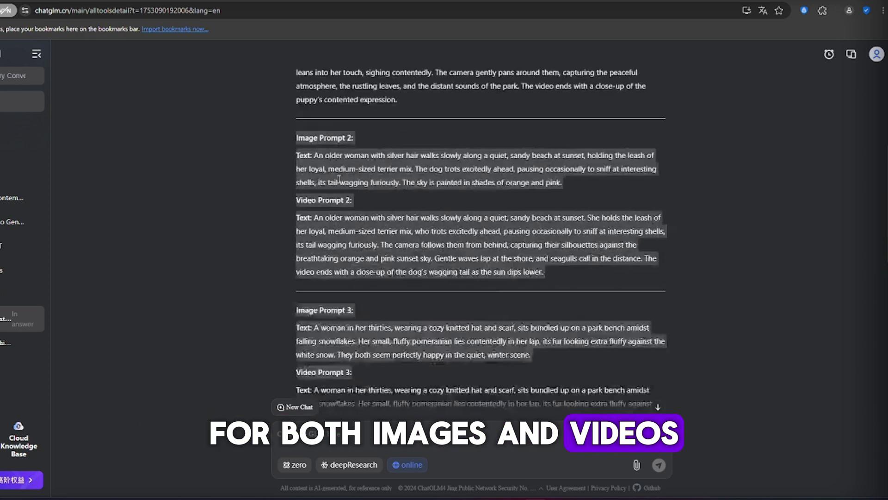
pyautogui.moveTo(303, 202)
pyautogui.mouseDown()
pyautogui.moveTo(423, 309)
pyautogui.moveTo(419, 331)
pyautogui.mouseUp()
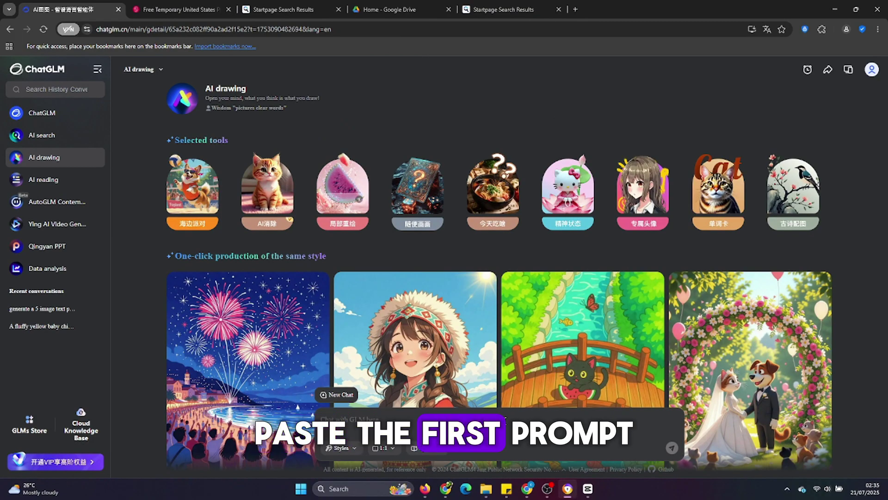
# Generate 16:9 images from the pasted first image prompt.
pyautogui.hotkey('ctrl', 'v')
pyautogui.click(382, 448)
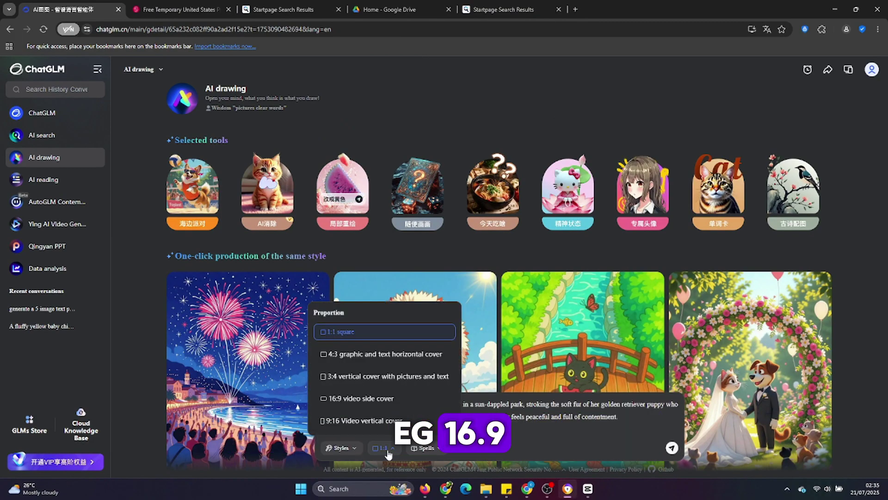
pyautogui.click(361, 398)
pyautogui.click(341, 448)
pyautogui.scroll(-3, 345, 373)
pyautogui.click(439, 449)
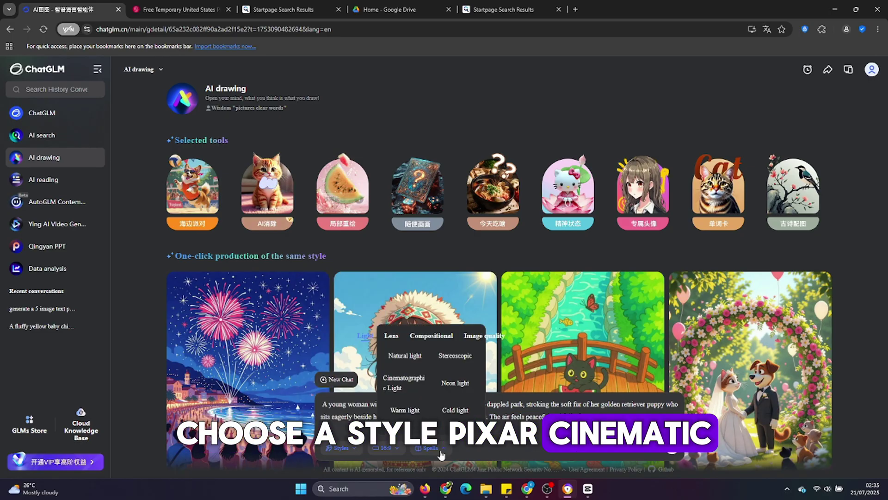
pyautogui.press('Return')
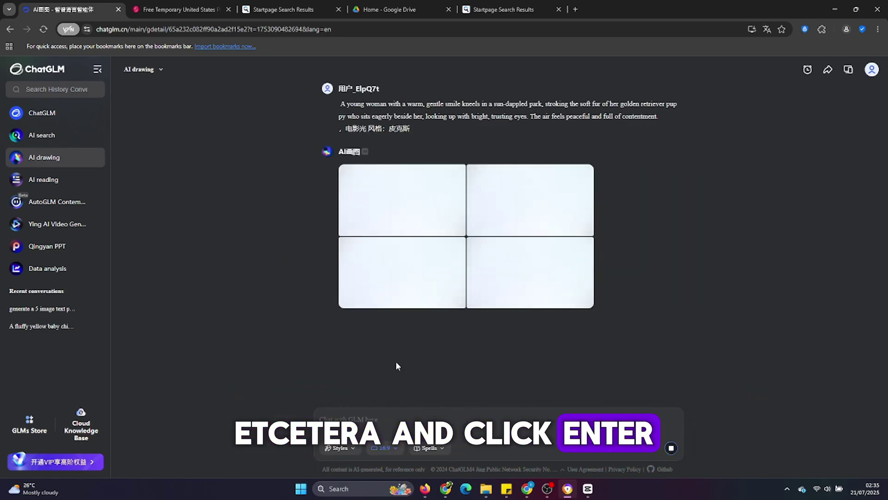
# Save the image of the woman hugging her puppy to Downloads as a JPG.
pyautogui.click(404, 195)
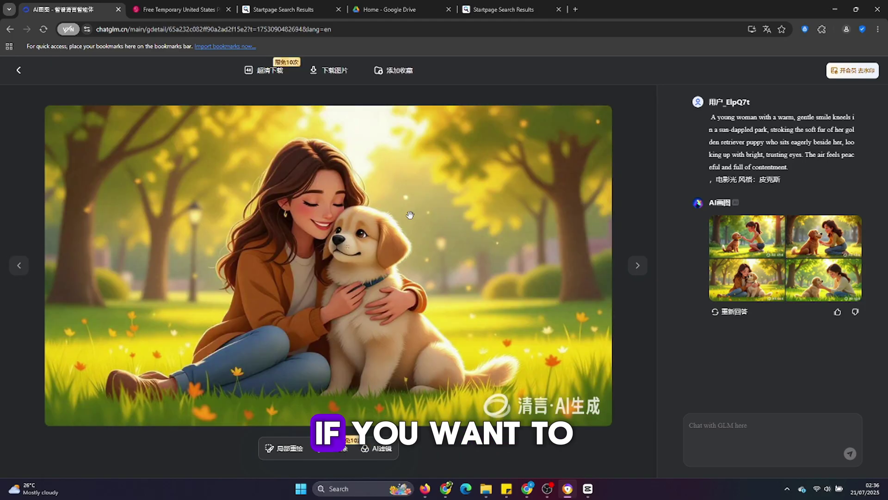
pyautogui.rightClick(413, 219)
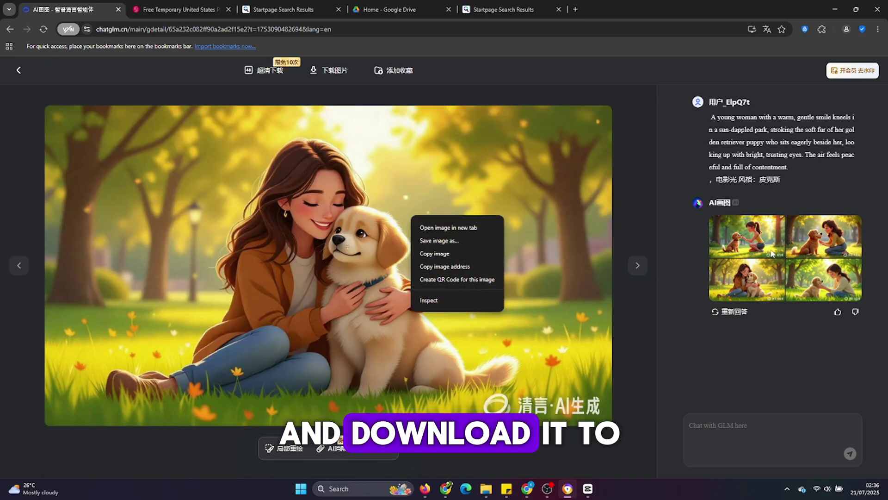
pyautogui.click(432, 240)
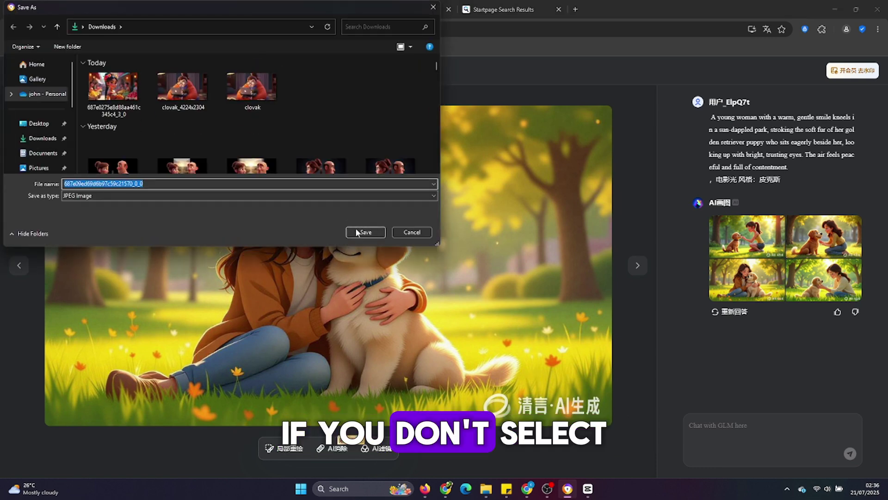
pyautogui.click(362, 232)
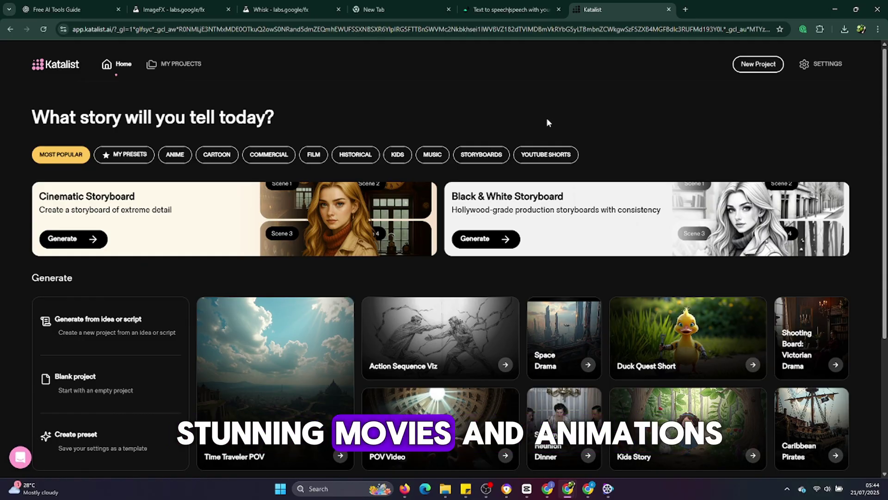
# Start a Katalist project from an idea and type the story of Mabel and James.
pyautogui.click(761, 67)
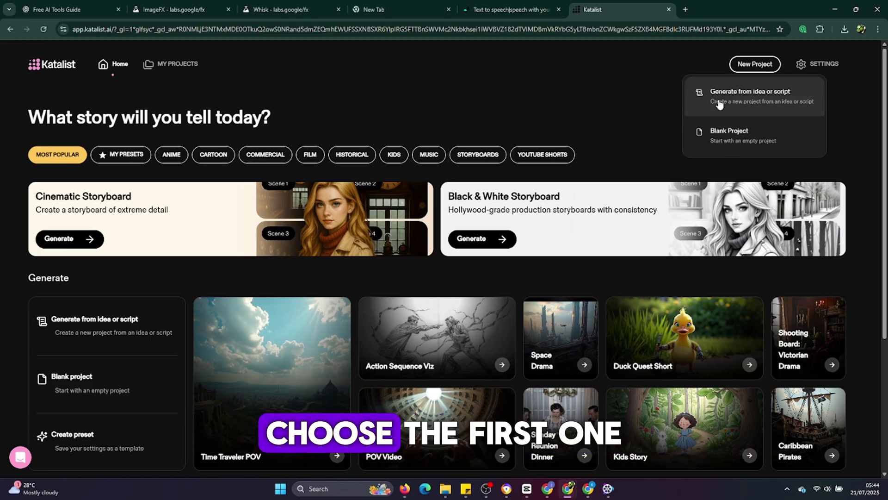
pyautogui.click(733, 95)
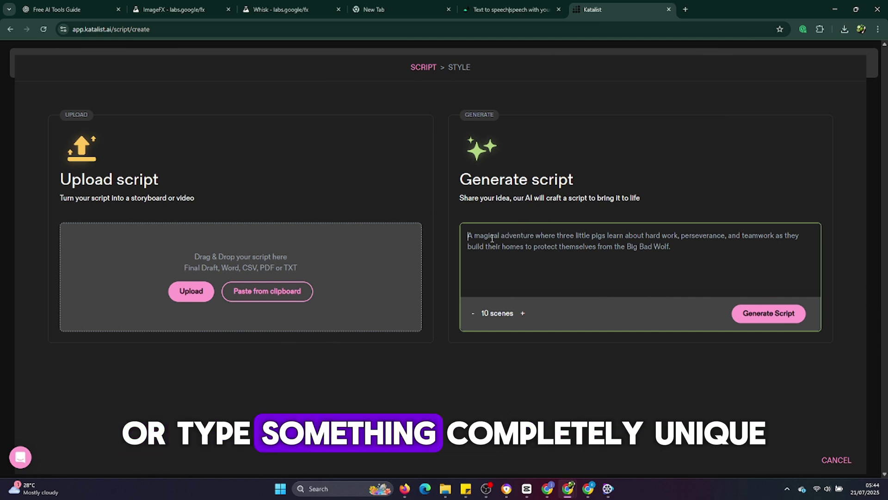
pyautogui.write('generate the')
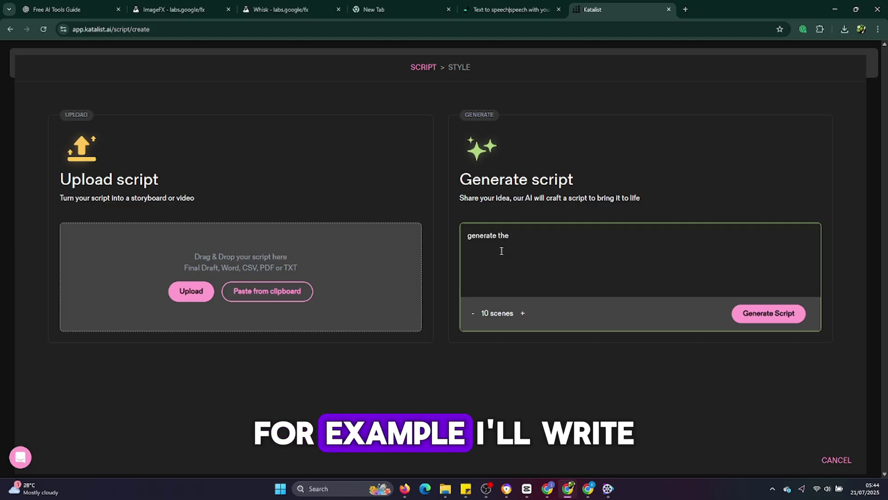
pyautogui.write(' story of mabel a fashion d')
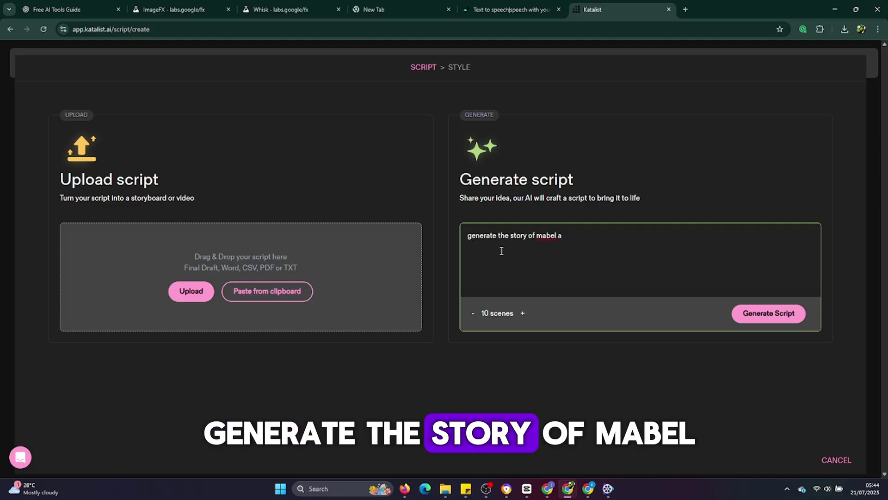
pyautogui.write('esigner who fell inlove with james')
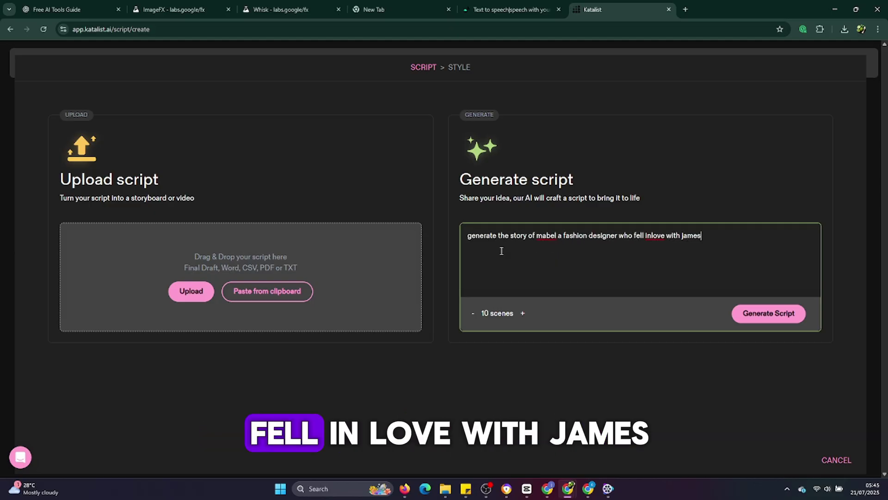
pyautogui.write(', a drug addict. in the end')
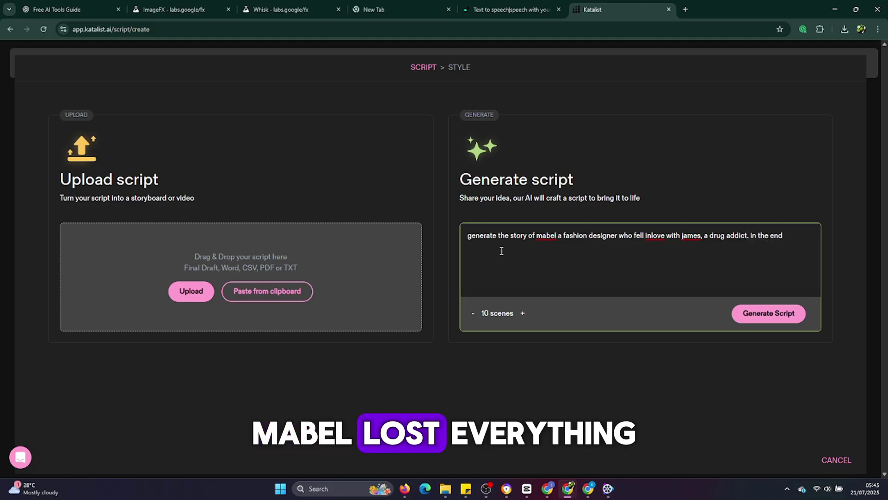
pyautogui.write(' mabel lost everything because she had spend her')
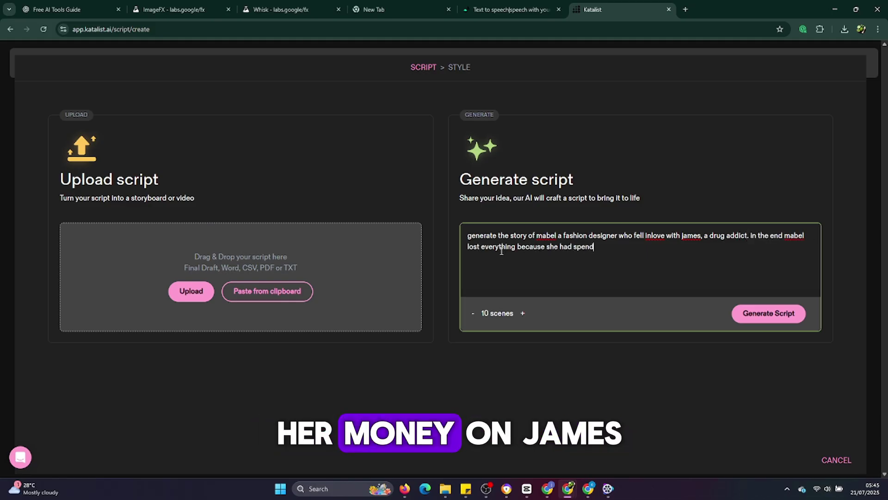
pyautogui.write(' entire money on james.')
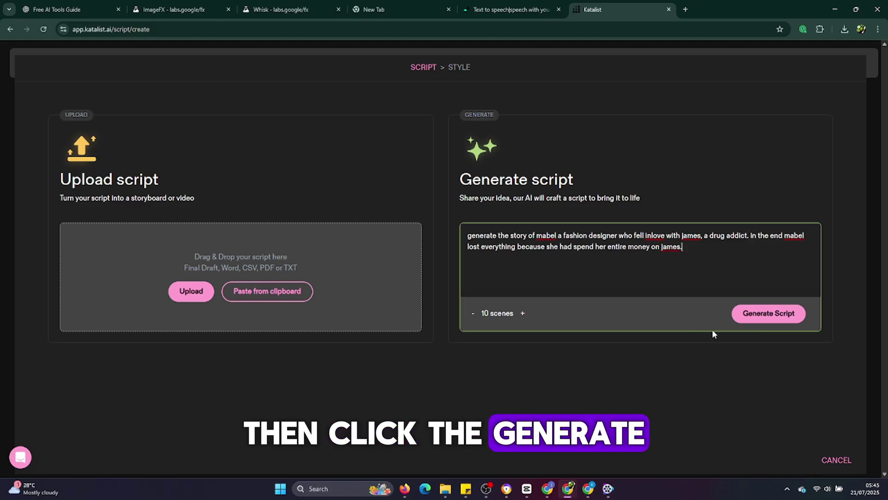
# Generate the ten-scene Mabel script, review it, and continue to the Style step.
pyautogui.click(764, 314)
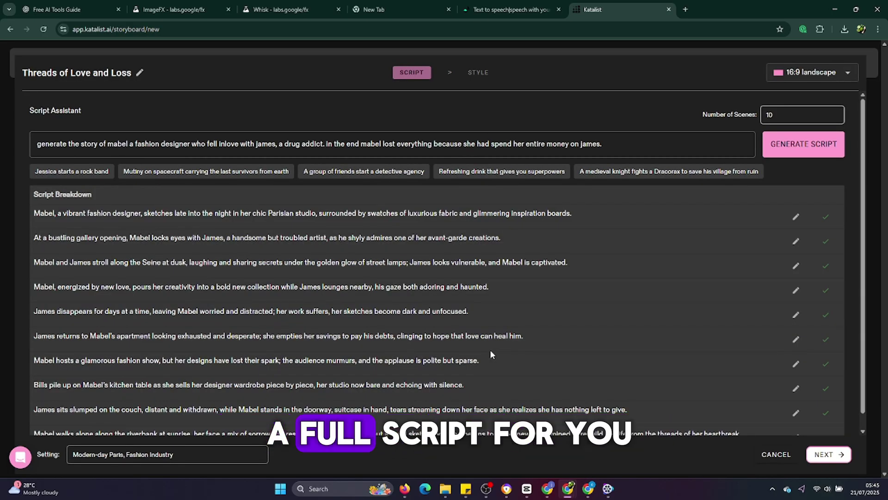
pyautogui.scroll(-1, 285, 263)
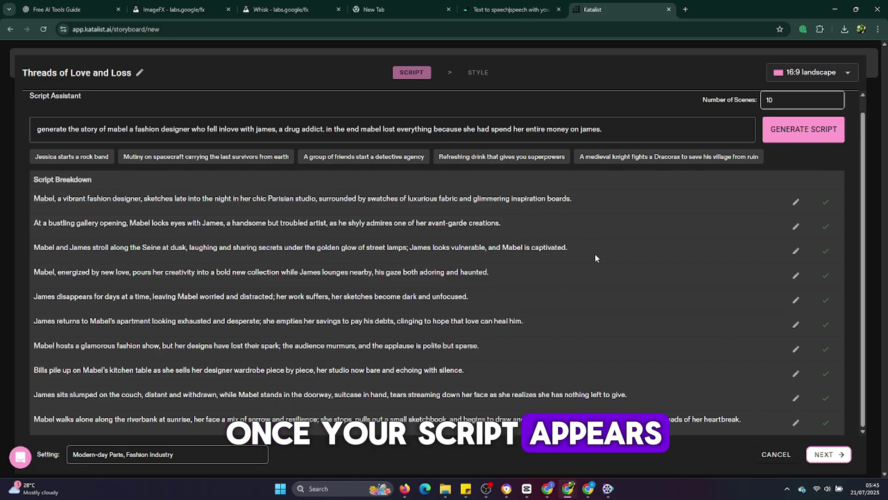
pyautogui.scroll(1, 781, 212)
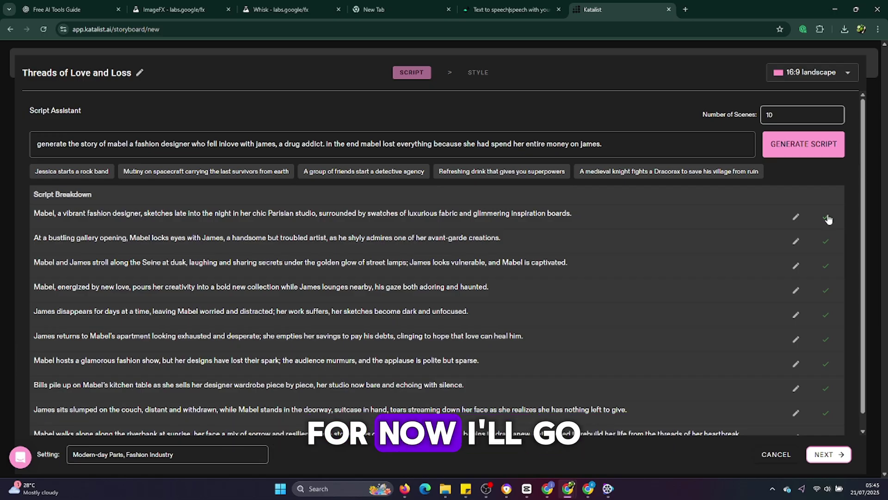
pyautogui.scroll(-1, 827, 227)
pyautogui.click(828, 454)
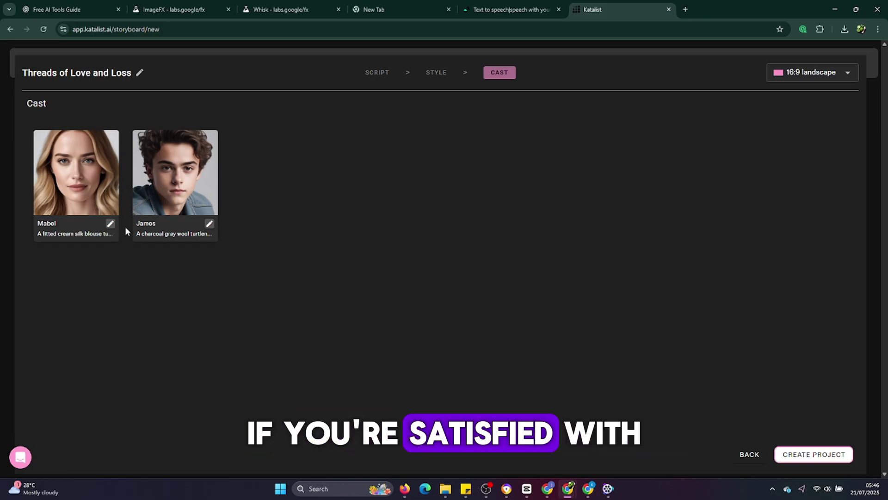
# Create the 'Threads of Love and Loss' storyboard and review its scenes.
pyautogui.click(806, 455)
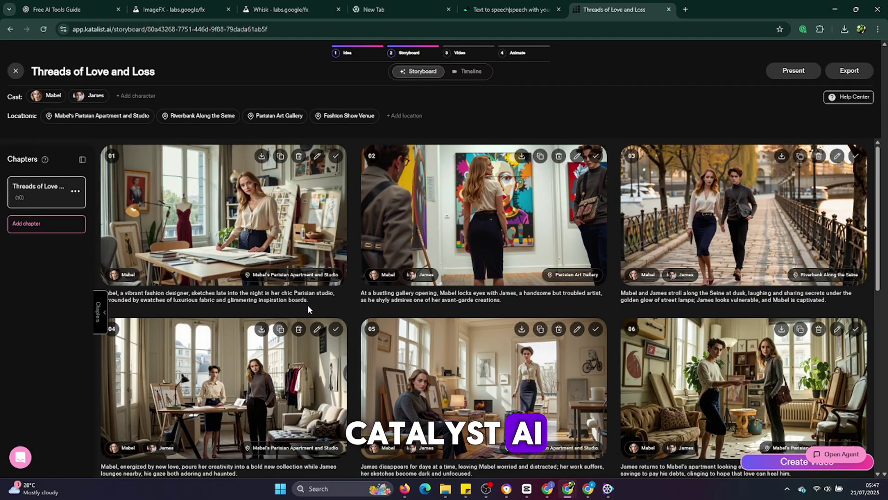
pyautogui.scroll(-4, 307, 305)
pyautogui.scroll(-3, 309, 307)
pyautogui.scroll(5, 309, 307)
pyautogui.scroll(3, 309, 309)
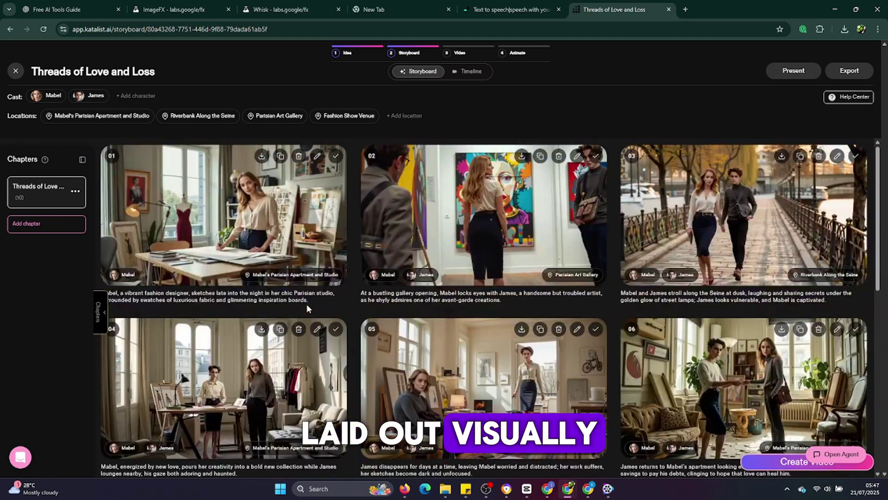
pyautogui.scroll(-1, 307, 305)
pyautogui.scroll(1, 307, 305)
# Switch scene 01 to video generation with the Kling Pro model.
pyautogui.click(267, 235)
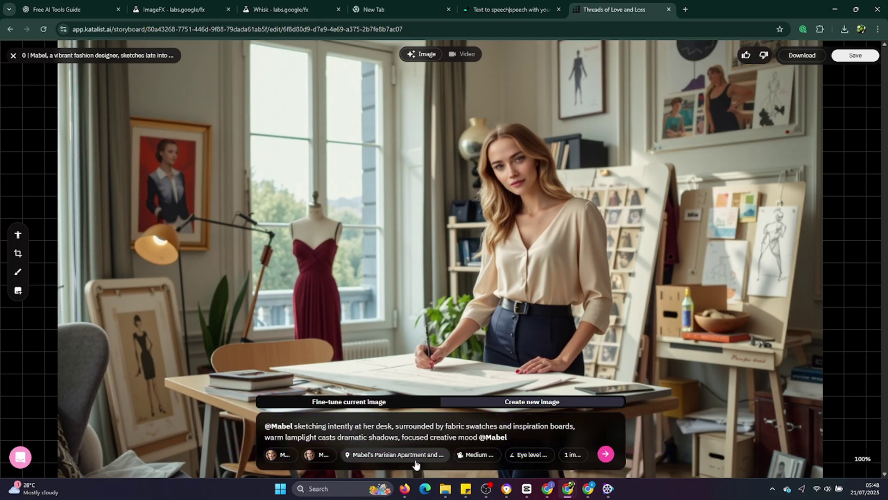
pyautogui.click(460, 54)
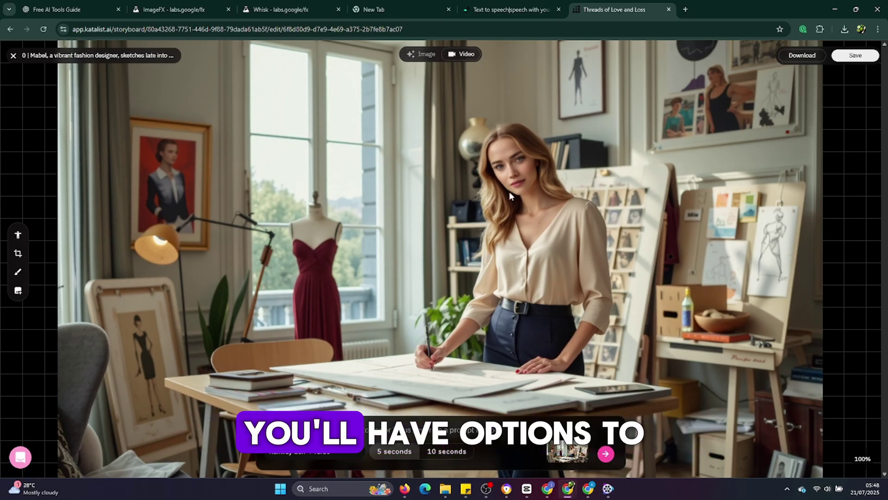
pyautogui.click(348, 450)
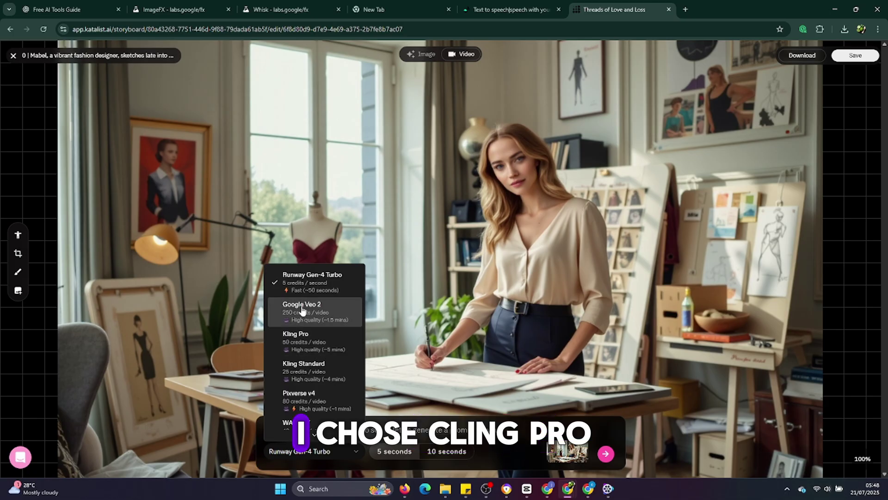
pyautogui.click(308, 340)
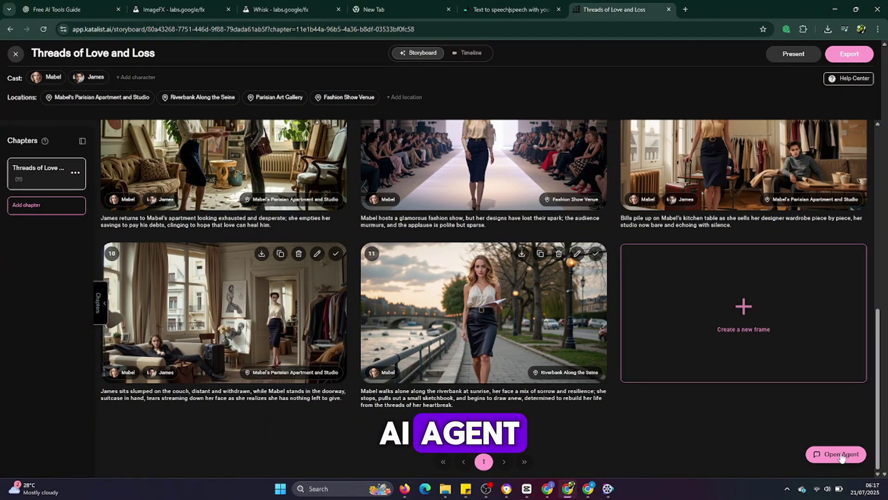
# Duplicate riverbank frame 11 and ask the revision assistant for a darker night atmosphere.
pyautogui.click(841, 456)
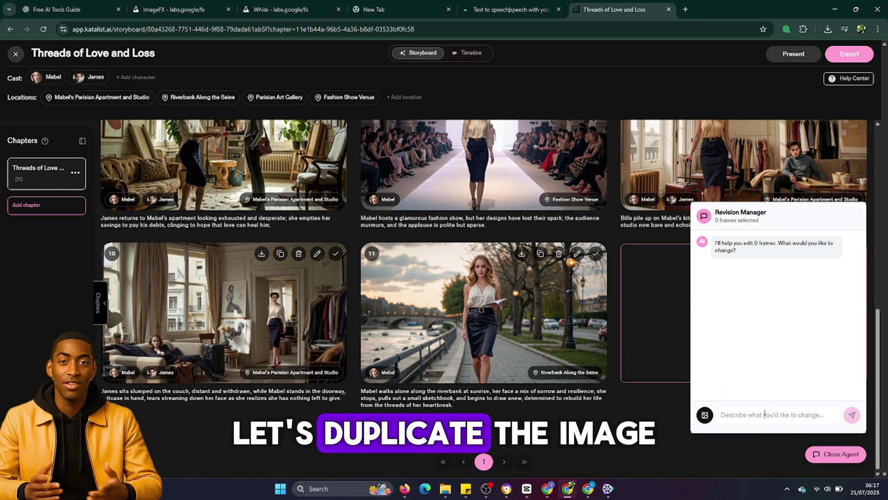
pyautogui.click(541, 254)
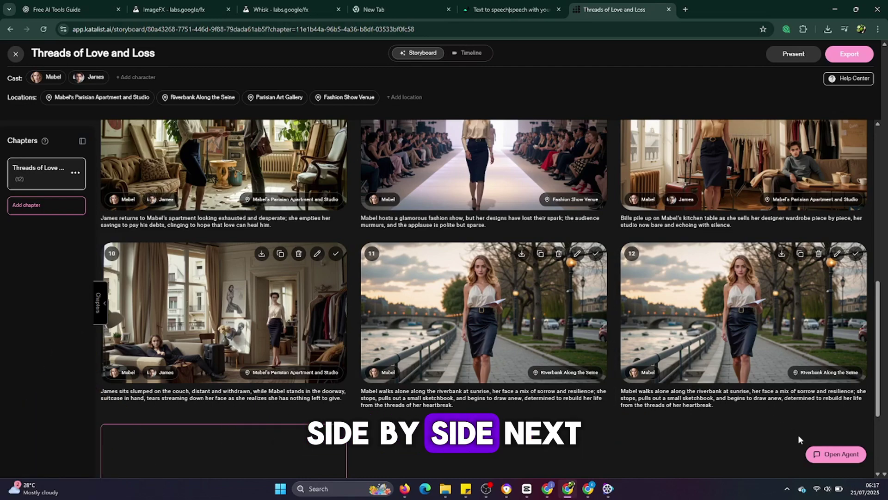
pyautogui.click(822, 456)
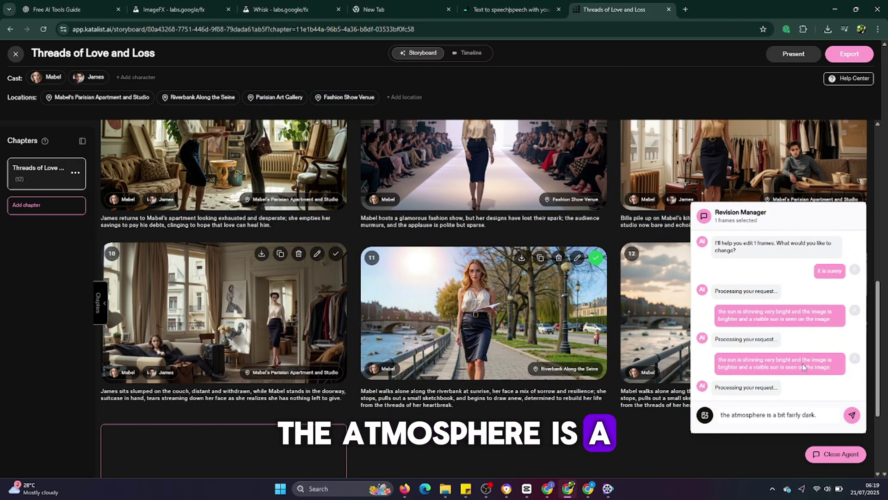
pyautogui.click(855, 414)
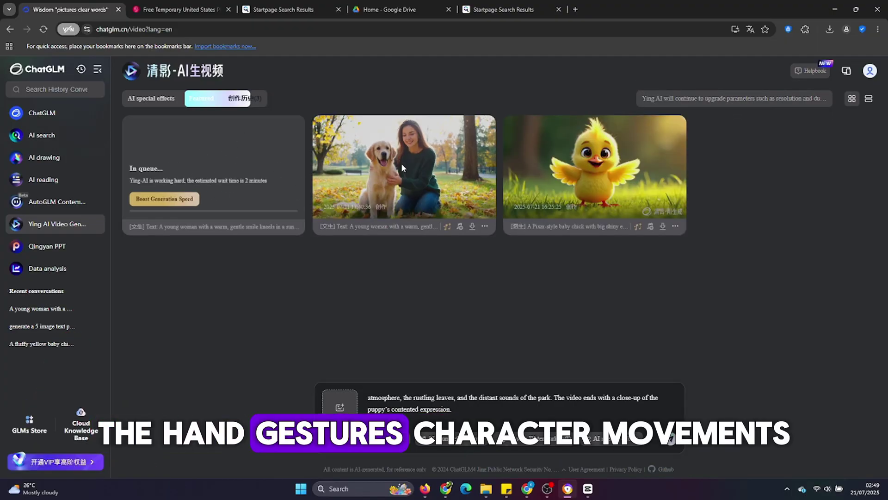
# Play the five-second 1280×720 woman-and-golden-retriever autumn park clip from the creation history.
pyautogui.click(401, 164)
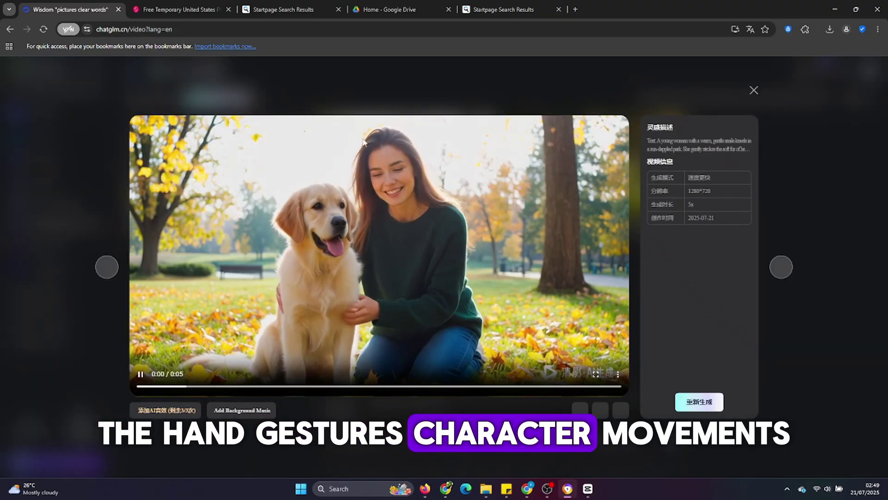